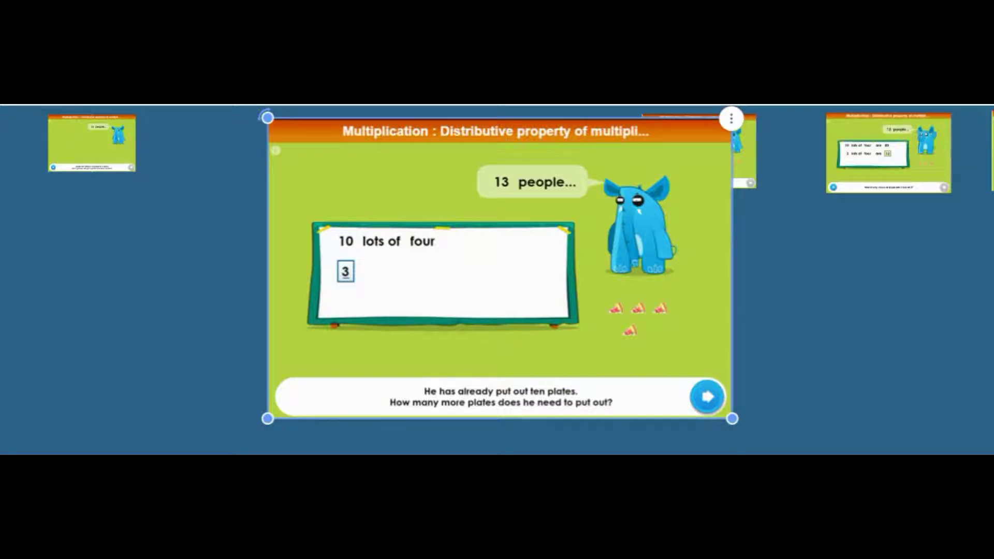
Move the enlarged '10 lots of four' pizza activity up-left to uncover the thumbnail behind it.
drag(500, 268, 422, 216)
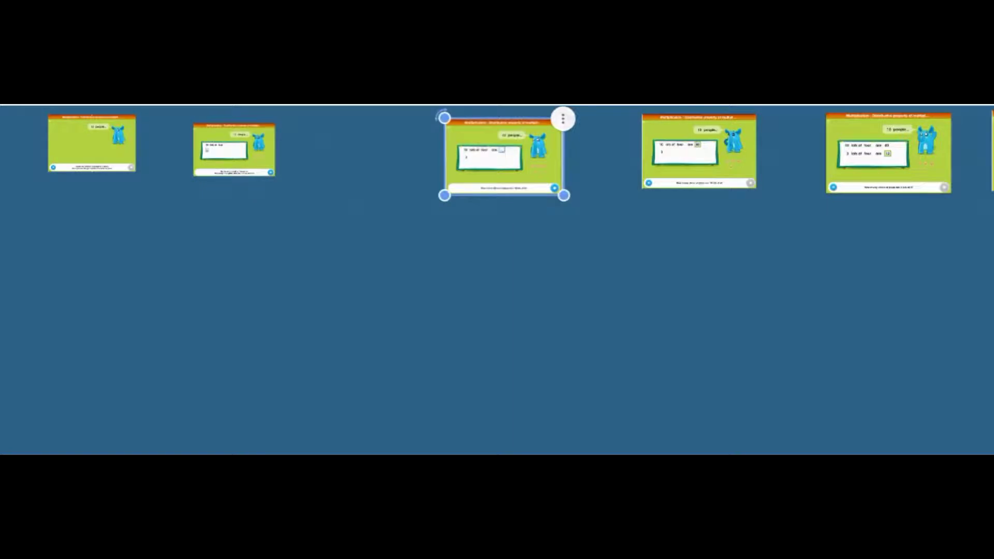
Enlarge the '10 lots of four are 40' pizza slide and handwrite 'Lots of 4' after the 3.
drag(564, 195, 873, 394)
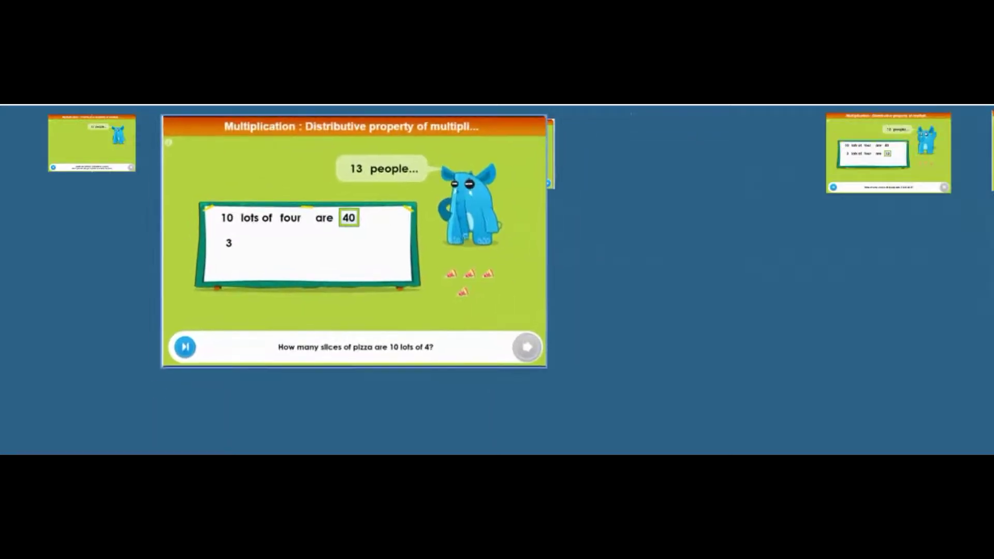
drag(547, 368, 643, 430)
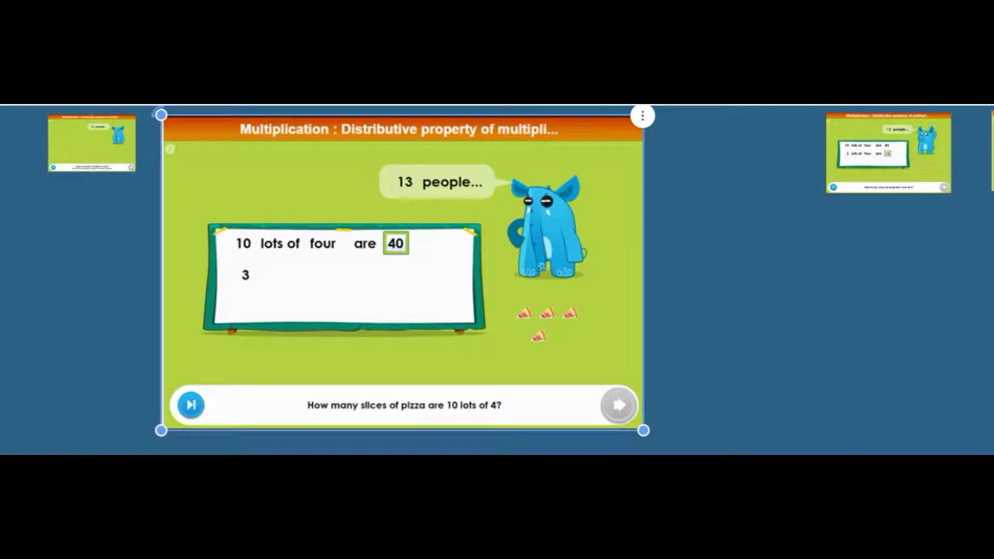
key(Escape)
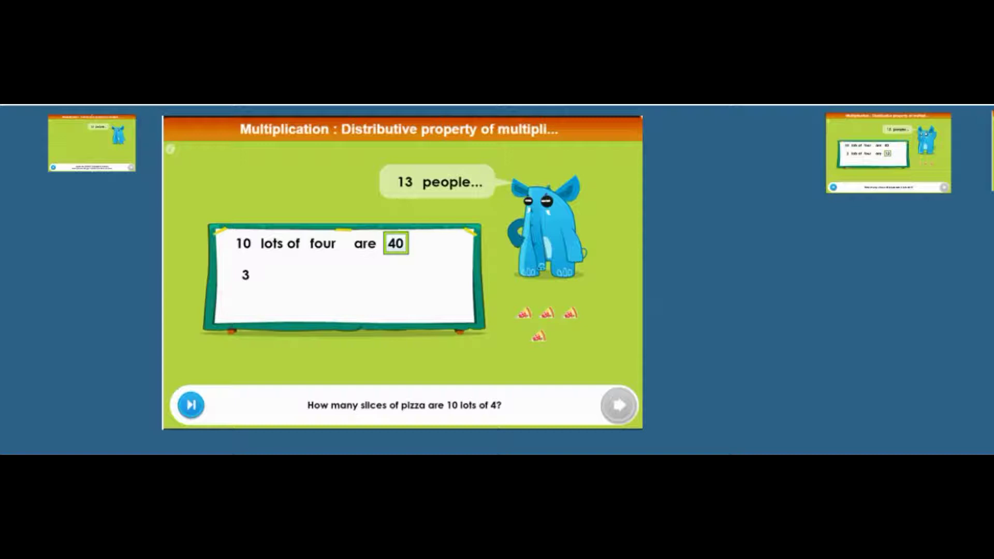
mouse_move(268, 263)
mouse_down()
mouse_move(269, 285)
mouse_move(292, 263)
mouse_move(319, 280)
mouse_move(311, 286)
mouse_move(297, 265)
mouse_move(346, 281)
mouse_move(373, 274)
mouse_up()
mouse_move(369, 265)
mouse_down()
mouse_move(367, 284)
mouse_move(430, 277)
mouse_move(393, 309)
mouse_move(408, 289)
mouse_move(432, 291)
mouse_move(425, 305)
mouse_move(436, 304)
mouse_up()
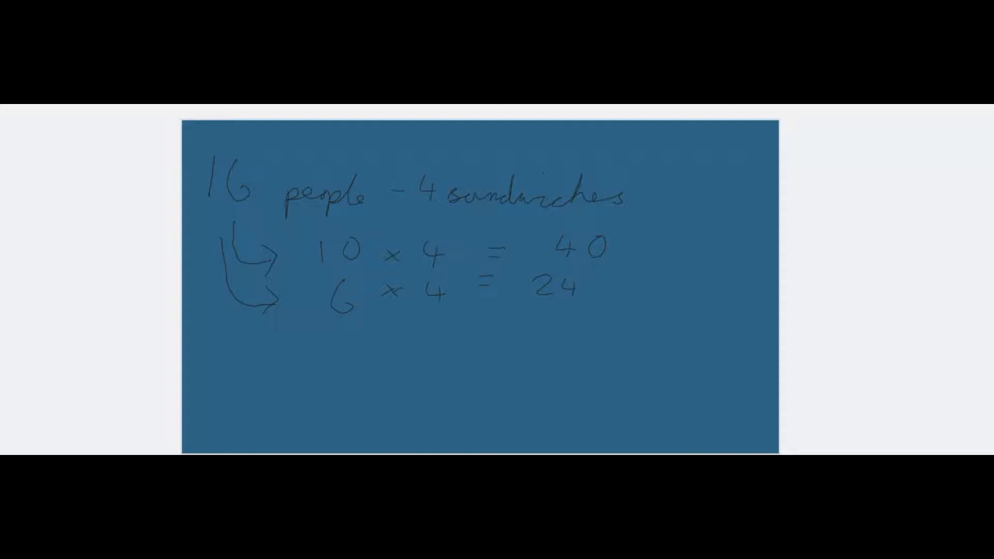
Underline 24, handwrite '64 sandwiches', and add '16 × 4 = 64' below the working.
mouse_move(531, 306)
mouse_down()
mouse_move(584, 303)
mouse_move(550, 330)
mouse_up()
mouse_move(666, 299)
mouse_down()
mouse_move(665, 323)
mouse_move(706, 323)
mouse_move(709, 304)
mouse_move(719, 322)
mouse_up()
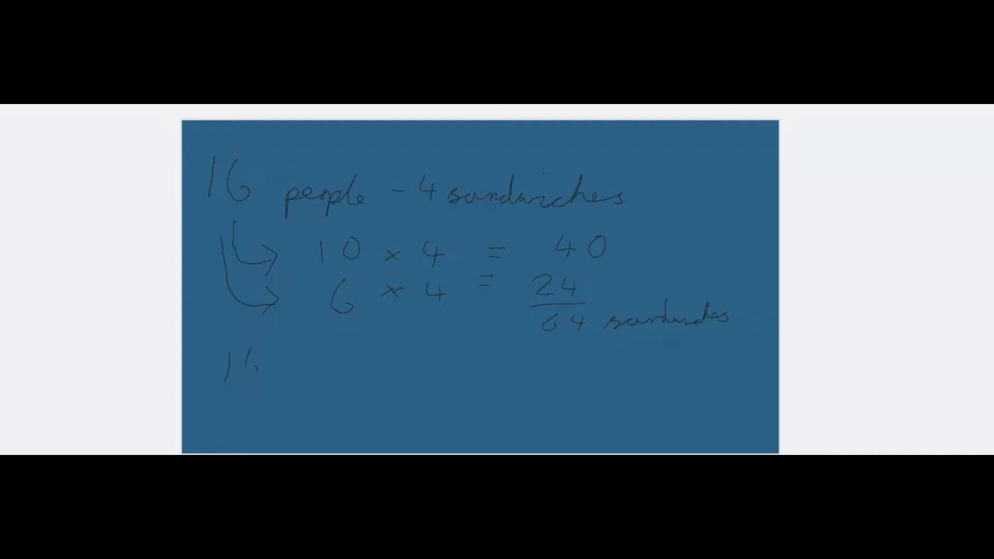
drag(254, 365, 252, 368)
mouse_move(397, 346)
mouse_down()
mouse_move(392, 357)
mouse_move(414, 361)
mouse_up()
Go to the crocodile estimation frame and enlarge the 305 + 186 activity across it.
key(Right)
key(Right)
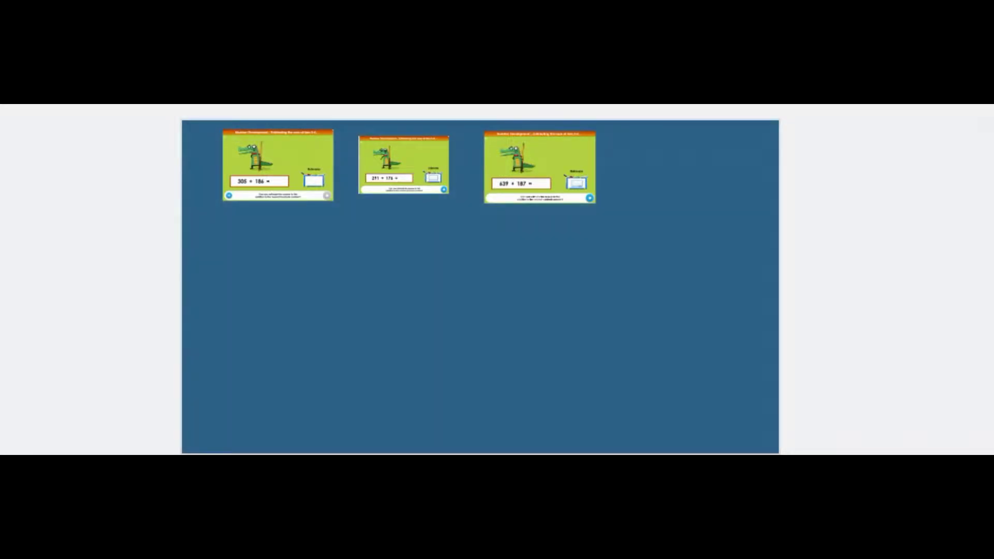
click(278, 164)
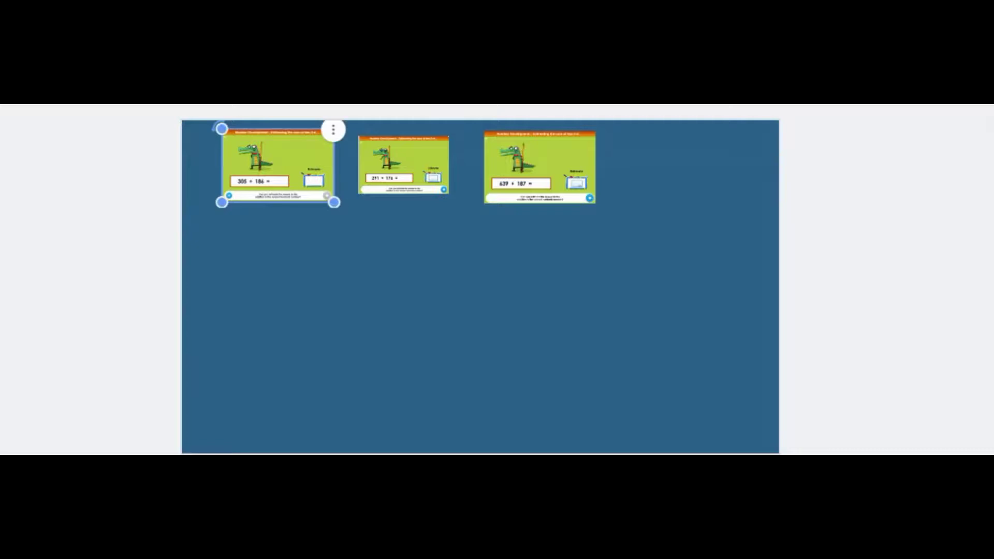
drag(334, 202, 701, 439)
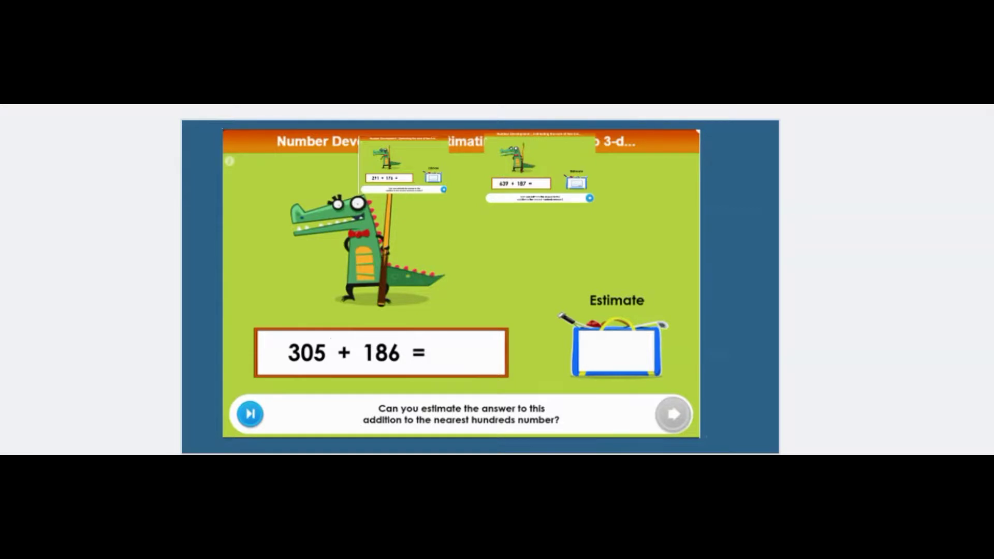
Circle 305 and 186, write the estimate 500, then erase the circles.
mouse_move(332, 337)
mouse_down()
mouse_move(285, 336)
mouse_move(276, 372)
mouse_move(313, 378)
mouse_move(331, 361)
mouse_move(331, 334)
mouse_up()
mouse_move(395, 332)
mouse_down()
mouse_move(347, 352)
mouse_move(365, 377)
mouse_move(399, 369)
mouse_move(409, 352)
mouse_move(397, 334)
mouse_up()
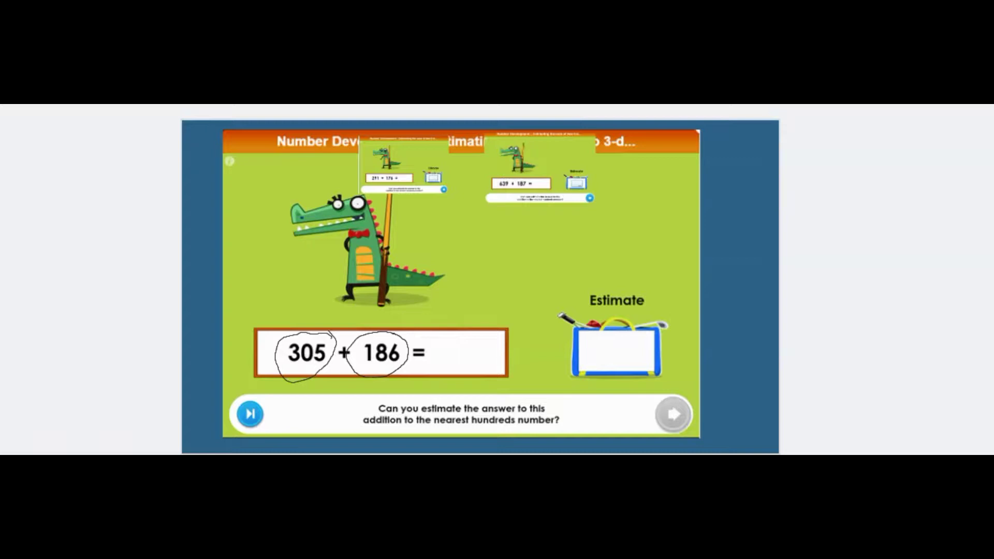
mouse_move(588, 354)
mouse_down()
mouse_move(592, 364)
mouse_move(619, 366)
mouse_move(648, 346)
mouse_up()
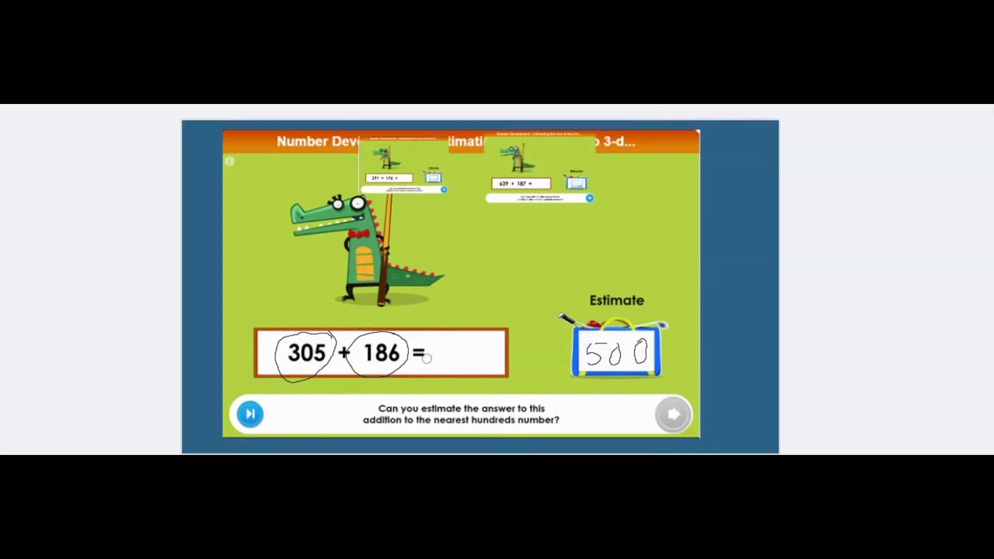
mouse_move(426, 359)
mouse_down()
mouse_move(250, 334)
mouse_move(198, 395)
mouse_up()
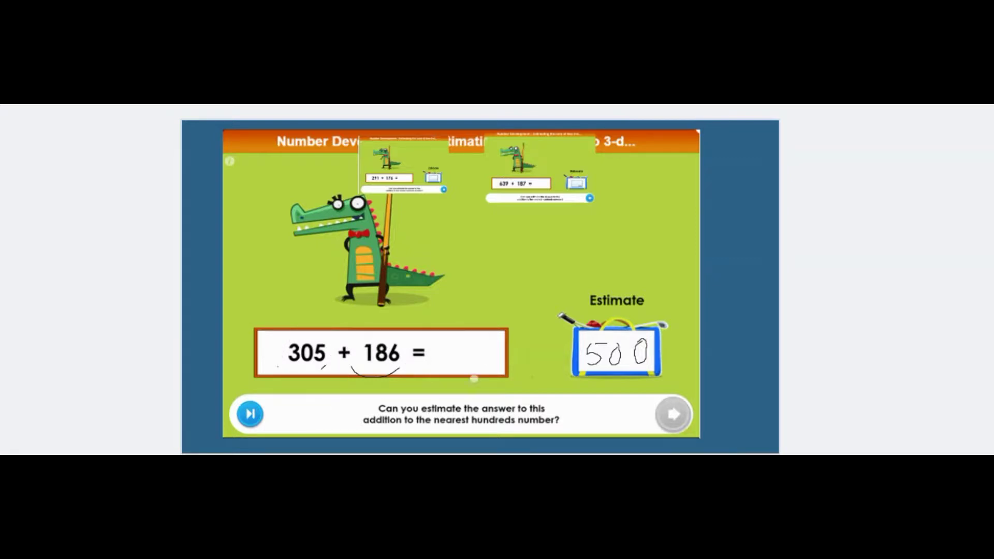
Erase the leftover ink and the 500, shrink 305 + 186 back, and enlarge 291 + 176.
drag(357, 352, 371, 371)
mouse_move(619, 368)
mouse_down()
mouse_move(576, 353)
mouse_move(579, 374)
mouse_move(659, 337)
mouse_move(598, 382)
mouse_move(659, 336)
mouse_move(564, 342)
mouse_up()
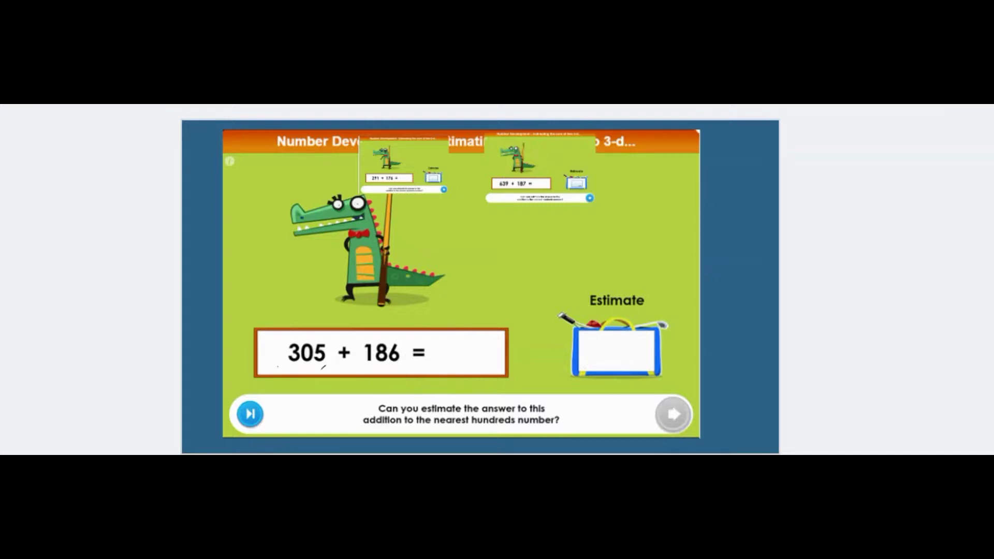
click(217, 127)
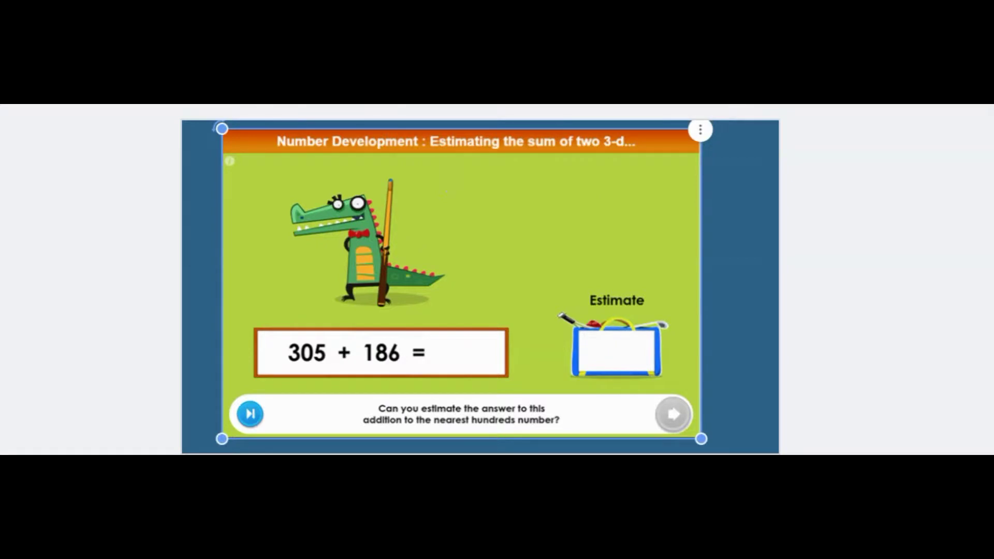
drag(700, 438, 312, 187)
click(404, 164)
drag(449, 193, 756, 391)
Shift the 291 + 176 activity left, enlarge it slightly, and write 200, 300, 400 beside it.
drag(518, 233, 366, 236)
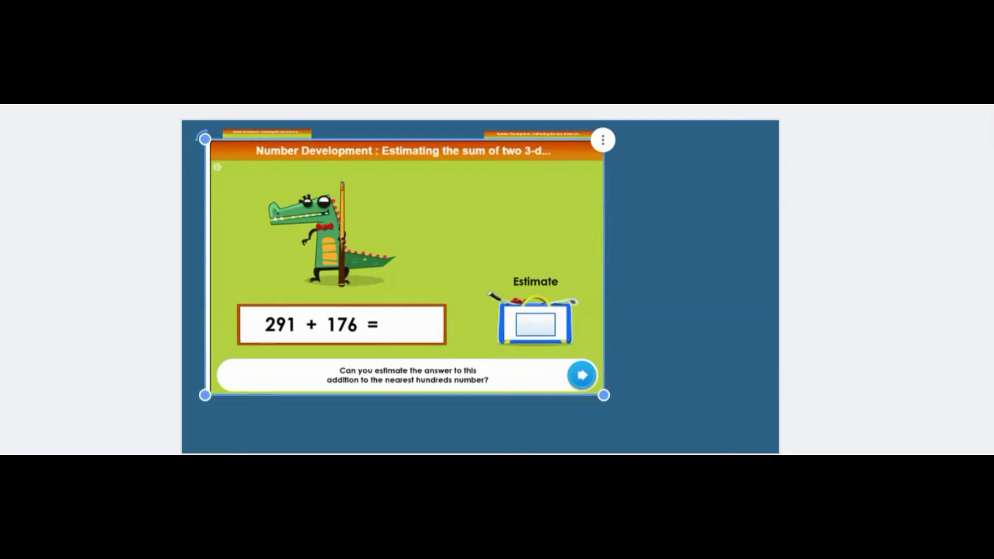
drag(604, 395, 662, 432)
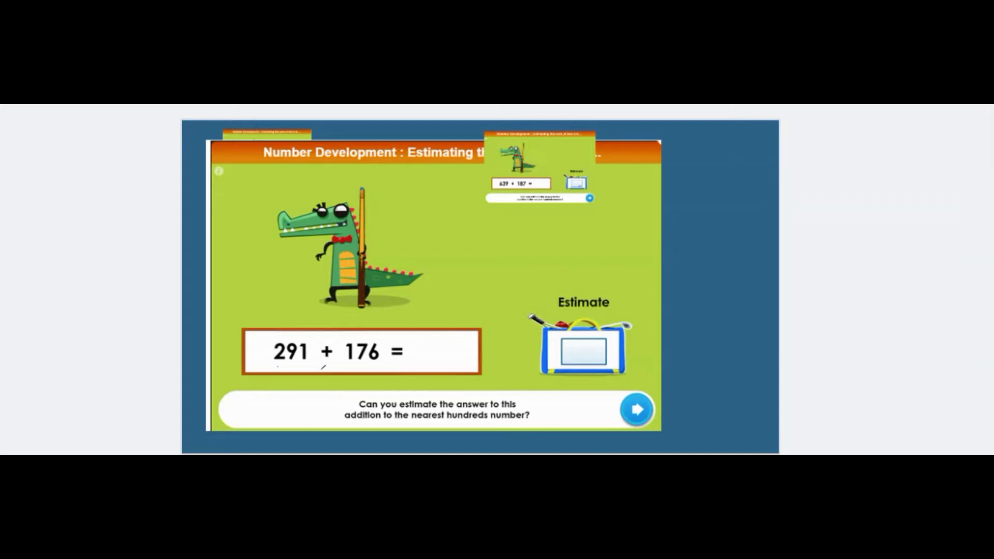
mouse_move(692, 212)
mouse_down()
mouse_move(703, 231)
mouse_move(720, 218)
mouse_up()
drag(723, 251, 746, 253)
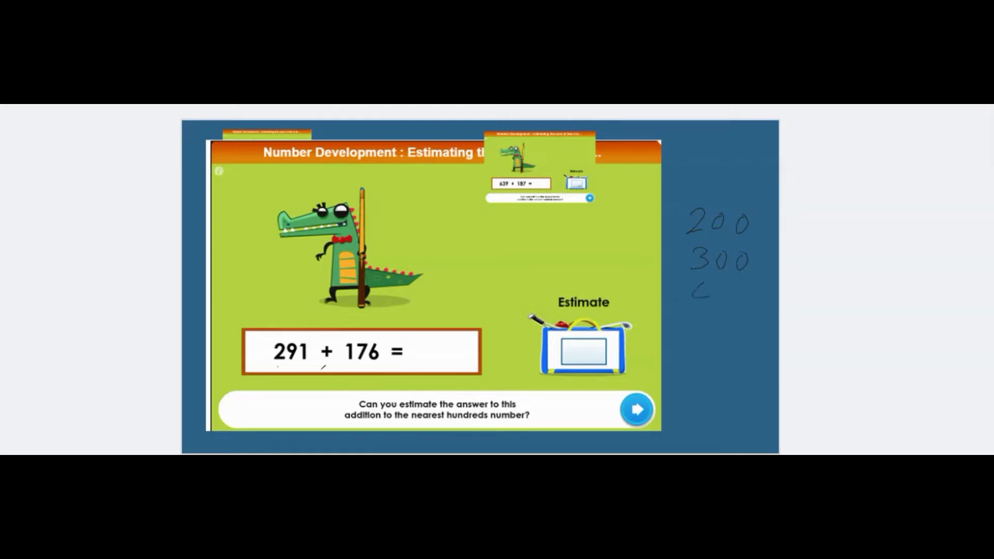
drag(748, 290, 746, 292)
Link the sum to its rounded values, bracket 200 and 300, underline 500, and write estimate 500.
mouse_move(310, 341)
mouse_down()
mouse_move(551, 262)
mouse_move(674, 256)
mouse_up()
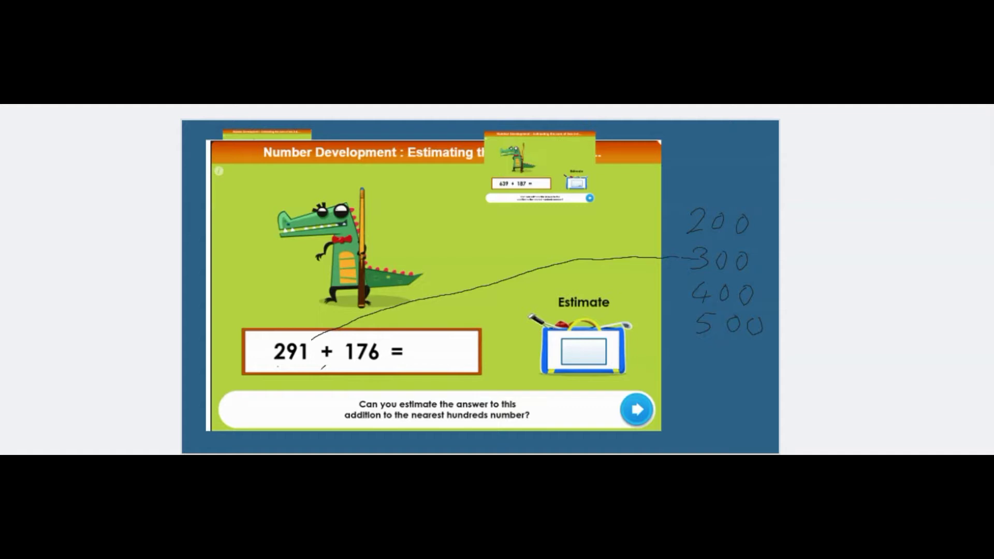
mouse_move(392, 339)
mouse_down()
mouse_move(465, 302)
mouse_move(502, 267)
mouse_move(664, 218)
mouse_up()
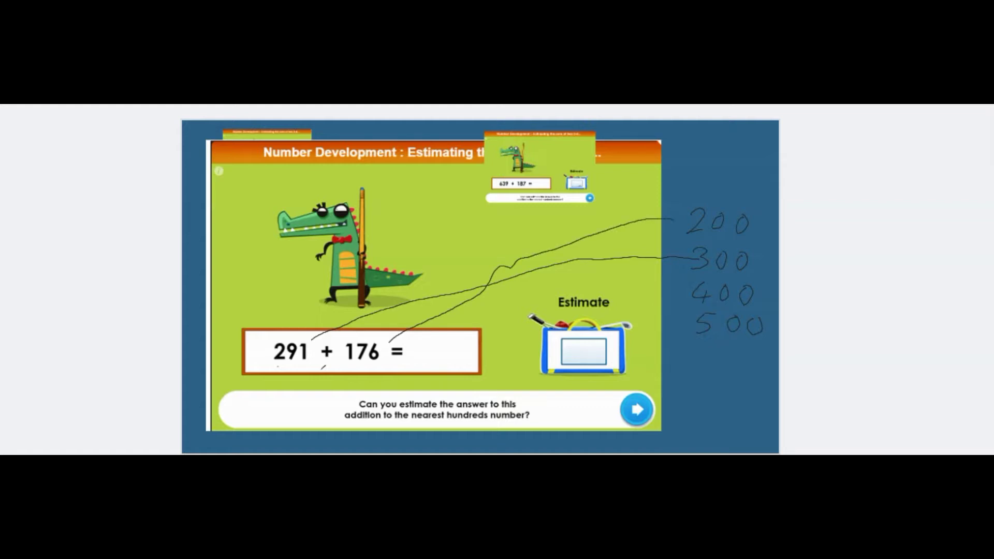
mouse_move(693, 197)
mouse_down()
mouse_move(674, 236)
mouse_move(691, 273)
mouse_move(660, 311)
mouse_move(693, 320)
mouse_up()
drag(707, 338, 762, 335)
mouse_move(568, 351)
mouse_down()
mouse_move(564, 364)
mouse_move(606, 348)
mouse_up()
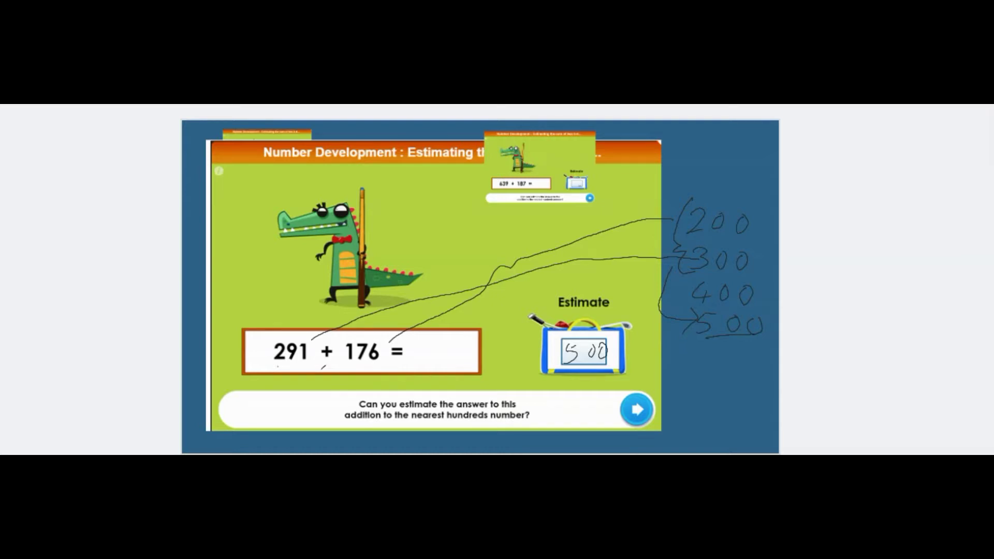
Shrink the 291 + 176 slide into the row beside 305 + 186 and erase its working.
click(435, 284)
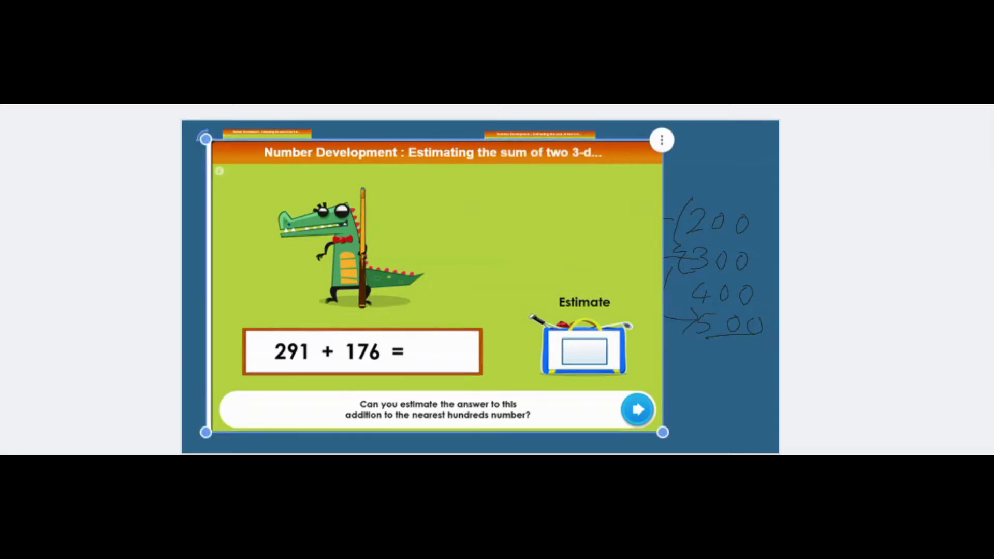
drag(663, 432, 337, 223)
drag(271, 176, 388, 159)
click(451, 203)
drag(452, 204, 434, 193)
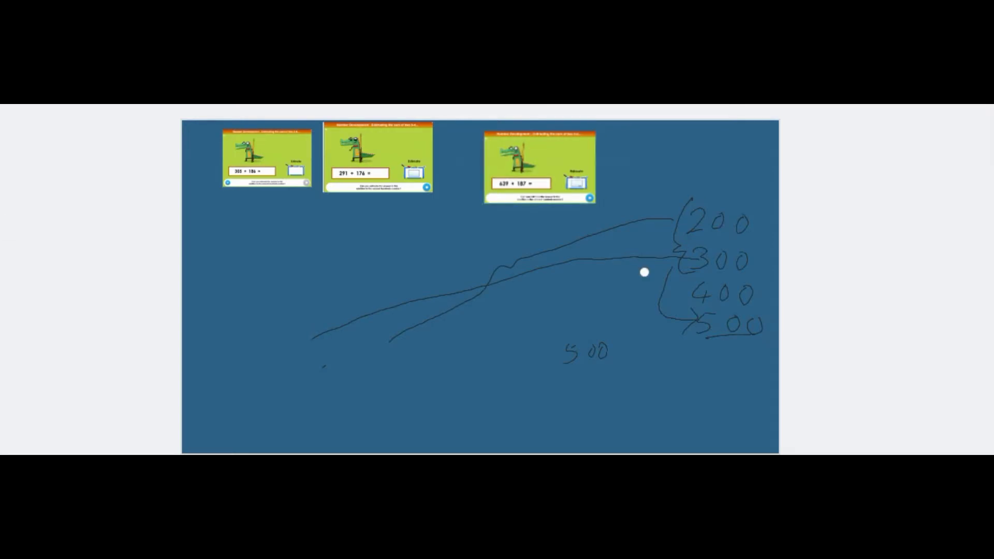
mouse_move(644, 271)
mouse_down()
mouse_move(635, 282)
mouse_move(756, 210)
mouse_move(705, 202)
mouse_move(517, 254)
mouse_move(722, 206)
mouse_move(528, 262)
mouse_move(651, 224)
mouse_move(560, 238)
mouse_move(239, 373)
mouse_move(487, 311)
mouse_move(723, 378)
mouse_move(570, 384)
mouse_move(684, 296)
mouse_move(564, 313)
mouse_move(748, 251)
mouse_move(705, 284)
mouse_move(506, 306)
mouse_move(717, 269)
mouse_move(762, 331)
mouse_move(753, 286)
mouse_up()
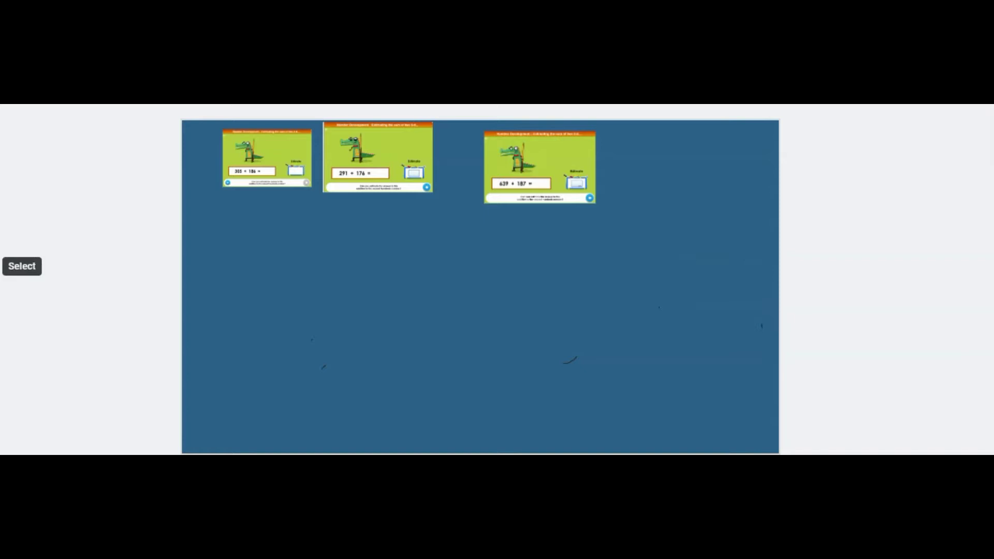
Enlarge the 639 + 187 slide and move it to the left of the board.
click(540, 166)
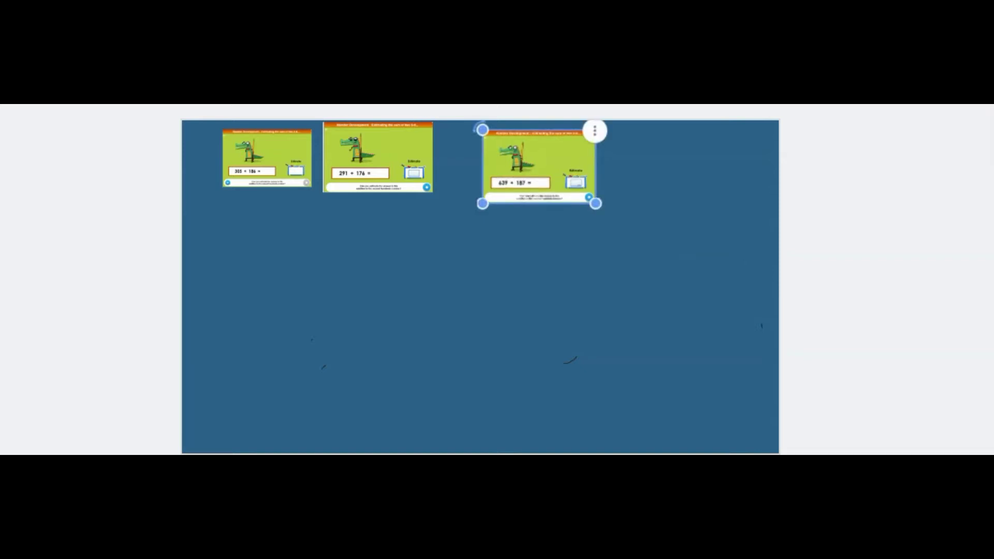
drag(596, 203, 778, 327)
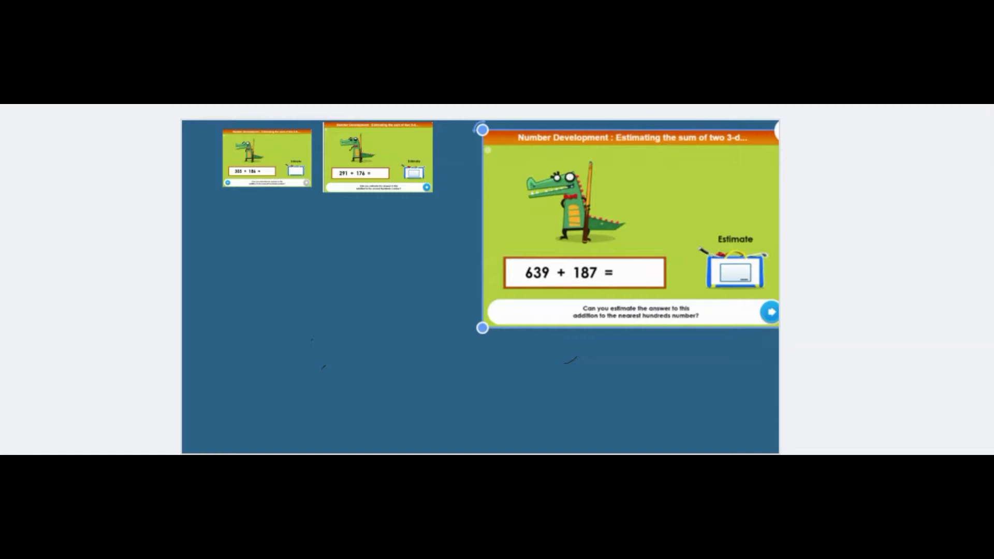
drag(631, 228, 353, 251)
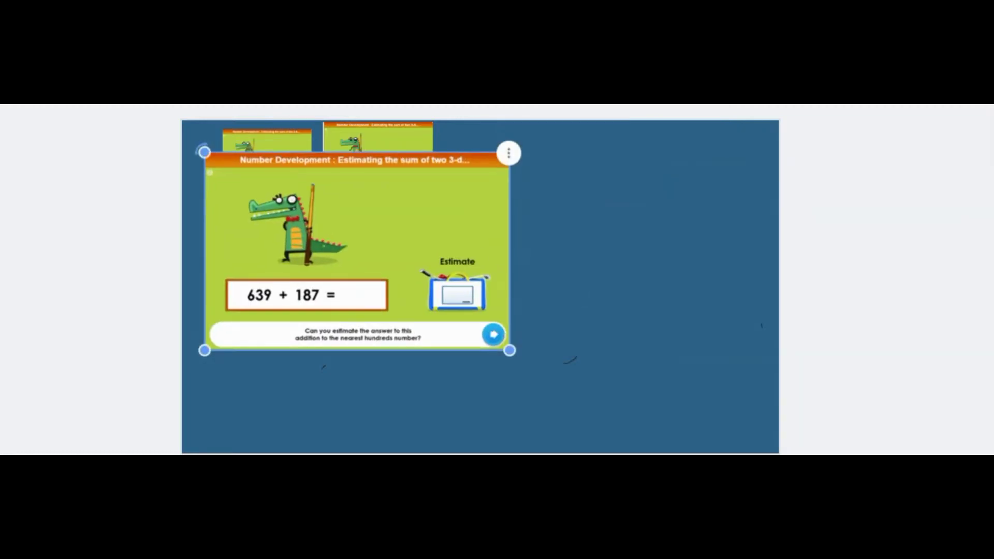
drag(509, 351, 584, 398)
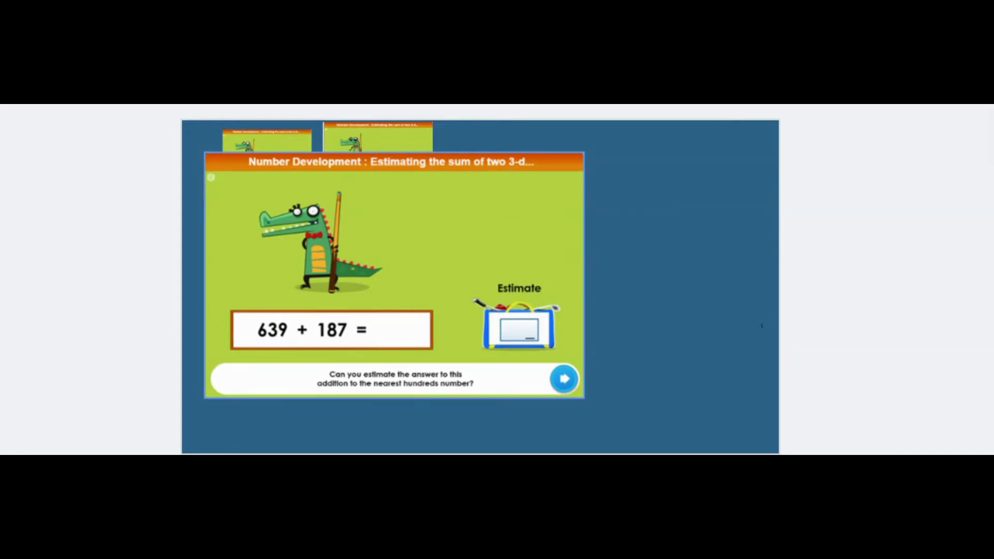
With the Pen, circle 639, write 600 and 700, and draw an arrow from 639 to 600.
key(p)
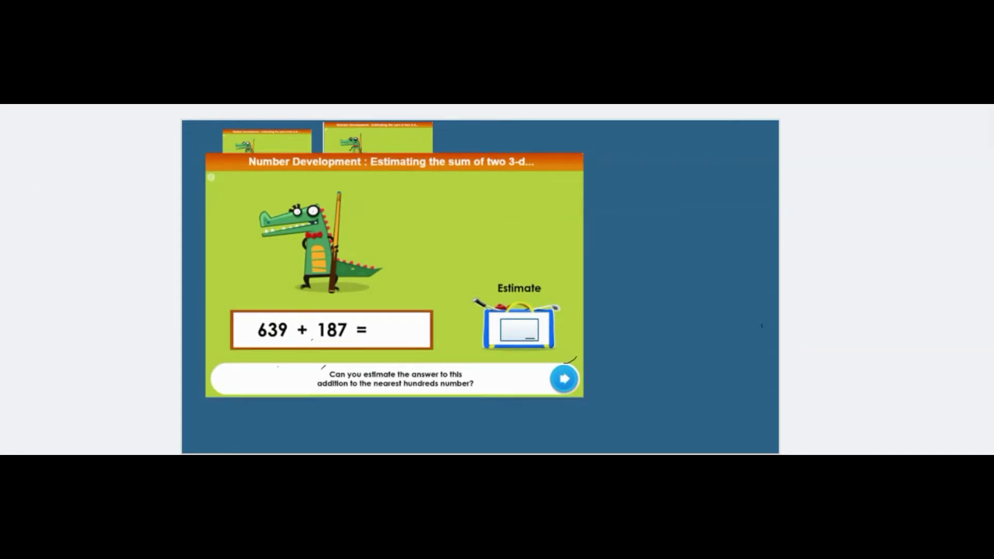
mouse_move(292, 312)
mouse_down()
mouse_move(243, 336)
mouse_move(262, 350)
mouse_move(290, 335)
mouse_up()
mouse_move(662, 225)
mouse_down()
mouse_move(649, 246)
mouse_move(698, 238)
mouse_move(719, 256)
mouse_up()
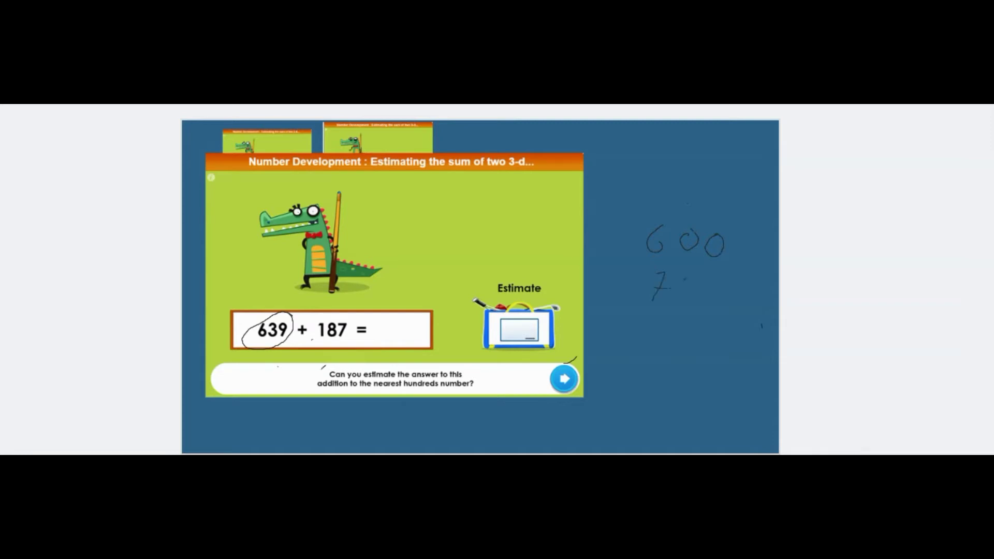
mouse_move(691, 280)
mouse_down()
mouse_move(715, 292)
mouse_move(713, 276)
mouse_up()
mouse_move(296, 314)
mouse_down()
mouse_move(442, 261)
mouse_move(648, 240)
mouse_move(631, 249)
mouse_up()
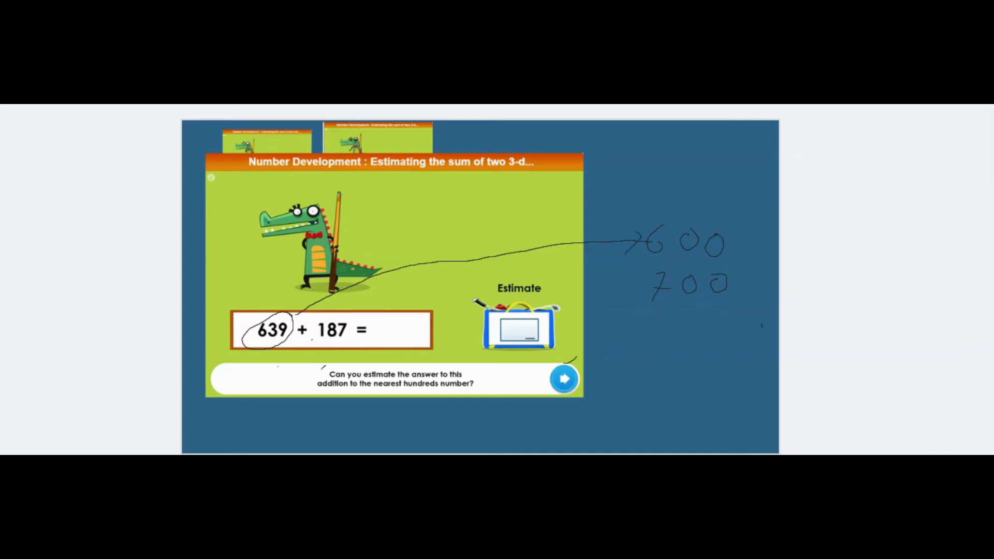
Circle 187, write 100 and 200, and draw an arrow from 187 to 200.
mouse_move(351, 320)
mouse_down()
mouse_move(322, 321)
mouse_move(312, 336)
mouse_move(340, 344)
mouse_move(350, 329)
mouse_up()
mouse_move(675, 328)
mouse_down()
mouse_move(700, 335)
mouse_move(710, 325)
mouse_up()
mouse_move(658, 361)
mouse_down()
mouse_move(657, 372)
mouse_move(710, 366)
mouse_up()
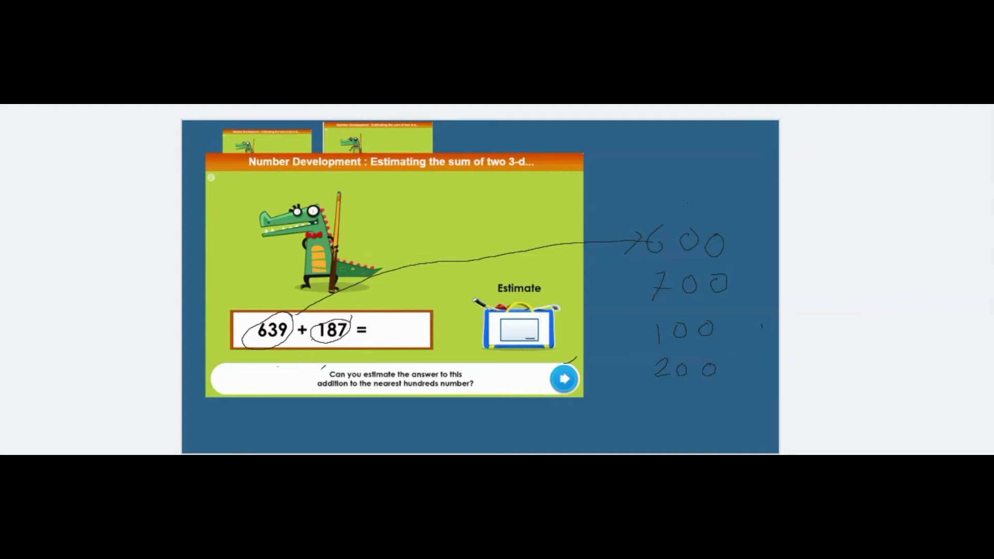
mouse_move(353, 343)
mouse_down()
mouse_move(420, 351)
mouse_move(486, 339)
mouse_move(641, 365)
mouse_up()
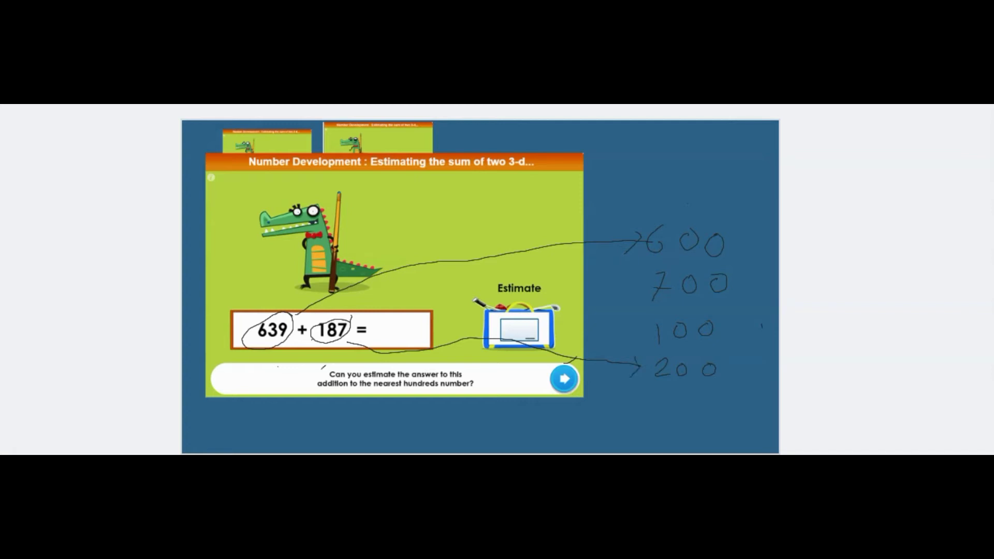
Join 600 and 200 with a curved arrow, total 800, and write 800 as the estimate.
mouse_move(736, 241)
mouse_down()
mouse_move(756, 277)
mouse_move(728, 356)
mouse_move(755, 380)
mouse_move(726, 409)
mouse_move(747, 414)
mouse_up()
mouse_move(669, 391)
mouse_down()
mouse_move(672, 408)
mouse_move(702, 400)
mouse_move(702, 383)
mouse_move(668, 387)
mouse_move(681, 422)
mouse_move(717, 395)
mouse_up()
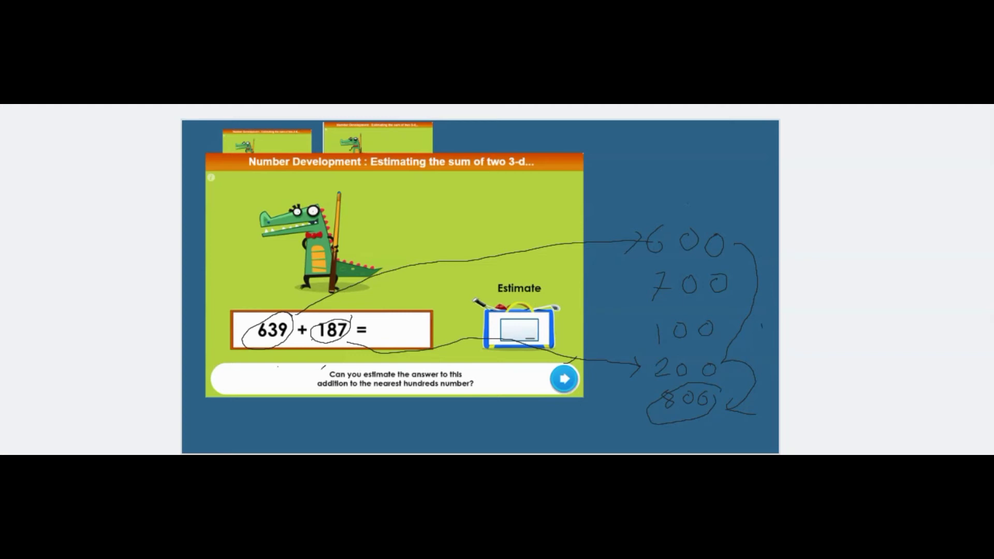
mouse_move(512, 327)
mouse_down()
mouse_move(530, 339)
mouse_move(546, 333)
mouse_move(540, 325)
mouse_up()
Select the 639 + 187 slide and erase its circles, arrows and hundreds numbers.
click(206, 156)
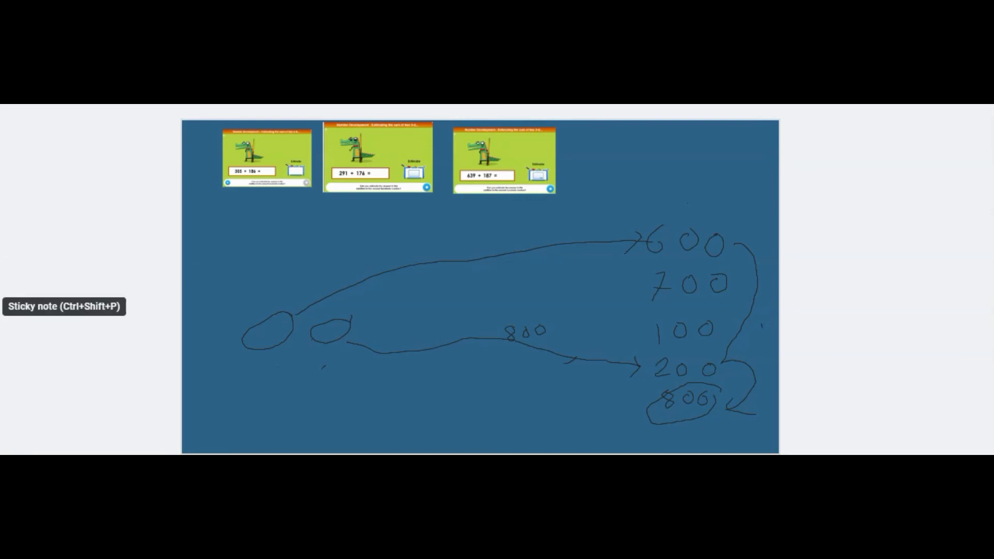
mouse_move(318, 283)
mouse_down()
mouse_move(250, 324)
mouse_move(288, 329)
mouse_move(479, 289)
mouse_move(476, 246)
mouse_move(282, 262)
mouse_up()
drag(730, 251, 573, 271)
mouse_move(638, 251)
mouse_down()
mouse_move(772, 237)
mouse_move(713, 442)
mouse_move(759, 333)
mouse_move(760, 213)
mouse_move(672, 440)
mouse_move(670, 409)
mouse_move(757, 379)
mouse_move(698, 433)
mouse_move(757, 355)
mouse_move(670, 328)
mouse_move(706, 378)
mouse_move(644, 376)
mouse_move(588, 352)
mouse_move(720, 275)
mouse_move(632, 278)
mouse_move(591, 394)
mouse_move(526, 333)
mouse_move(428, 319)
mouse_move(413, 342)
mouse_move(290, 357)
mouse_move(373, 345)
mouse_move(633, 373)
mouse_move(564, 351)
mouse_up()
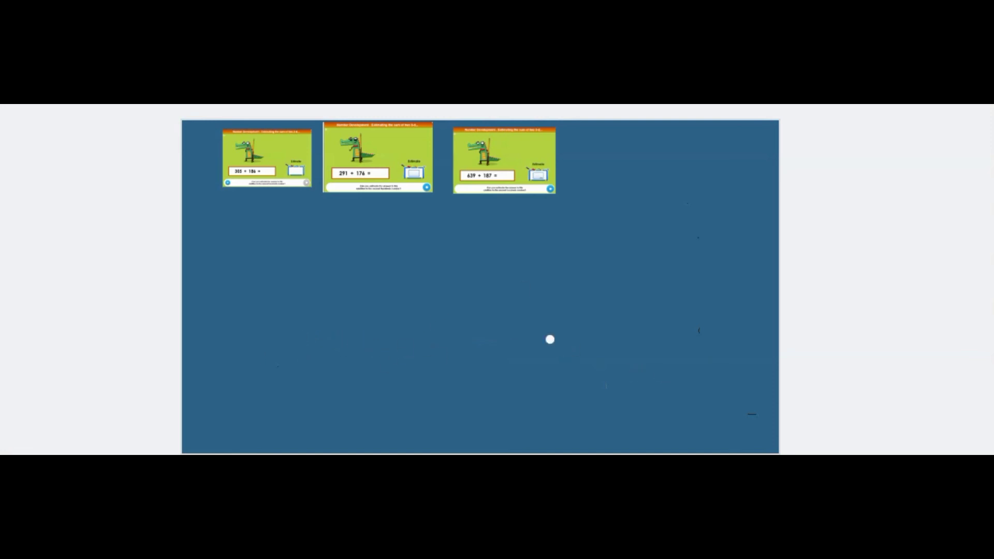